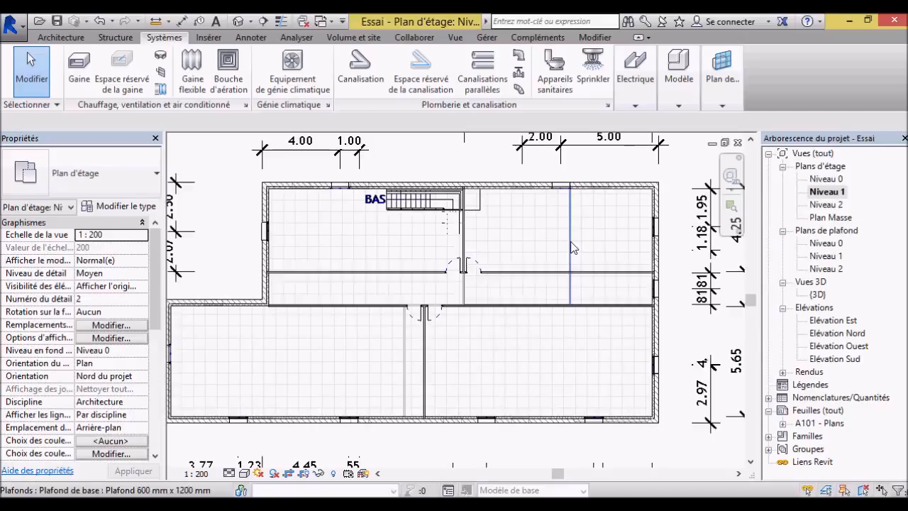
# Step: Place a Baignoire fixture of type Longueur de 1525 mm in the upper-right room of the Niveau 1 plan
pyautogui.scroll(4, 614, 228)
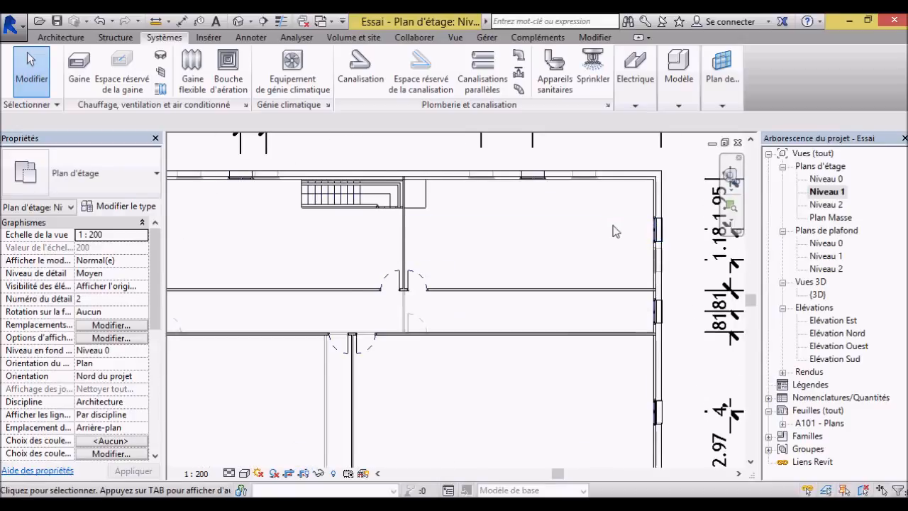
pyautogui.click(556, 77)
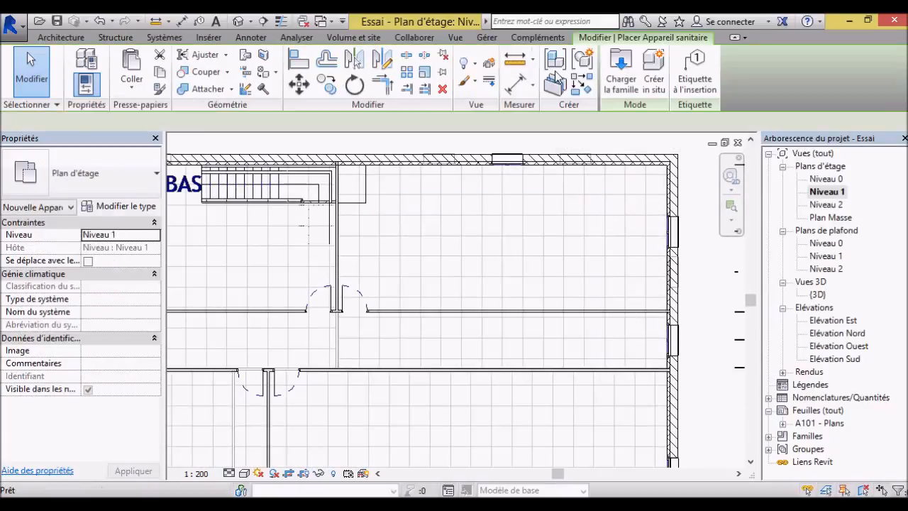
pyautogui.click(111, 185)
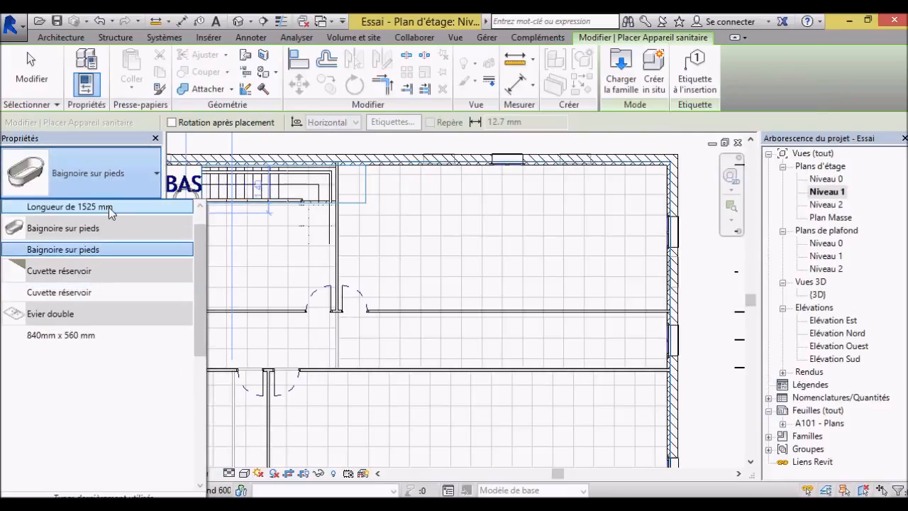
pyautogui.click(108, 207)
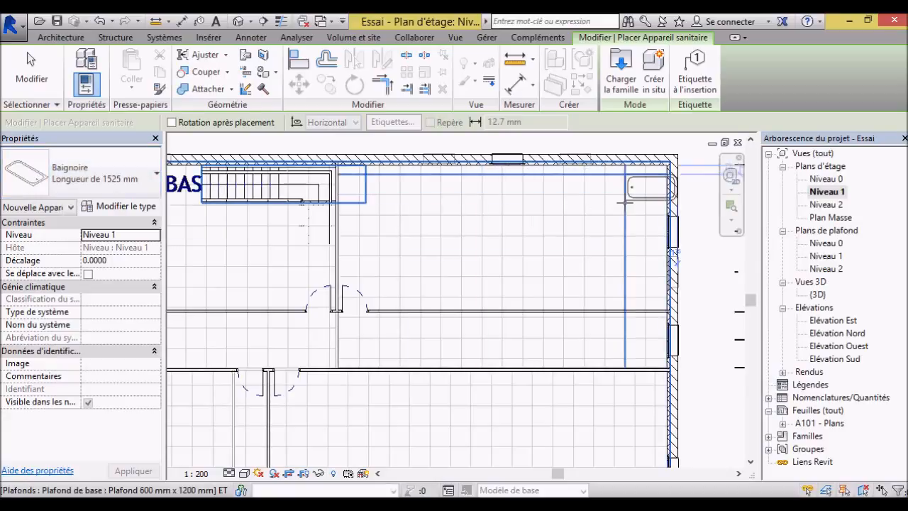
pyautogui.click(594, 205)
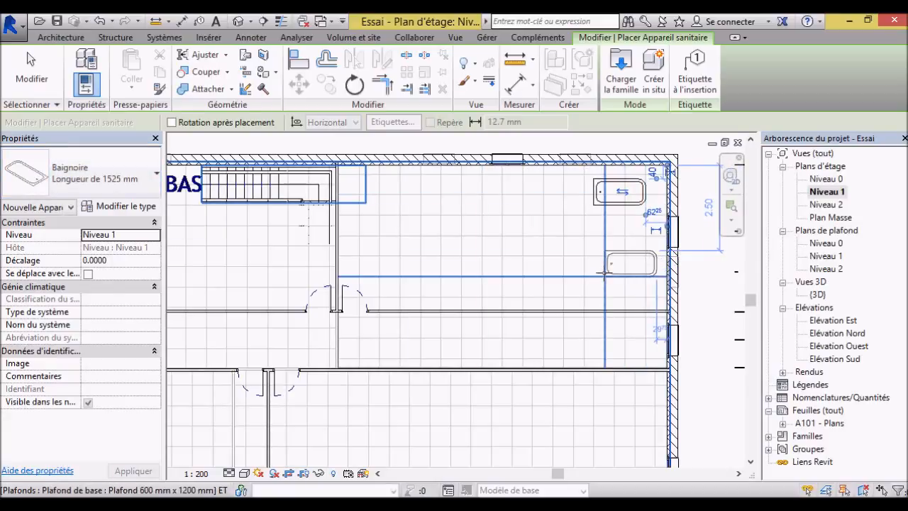
pyautogui.press('Escape')
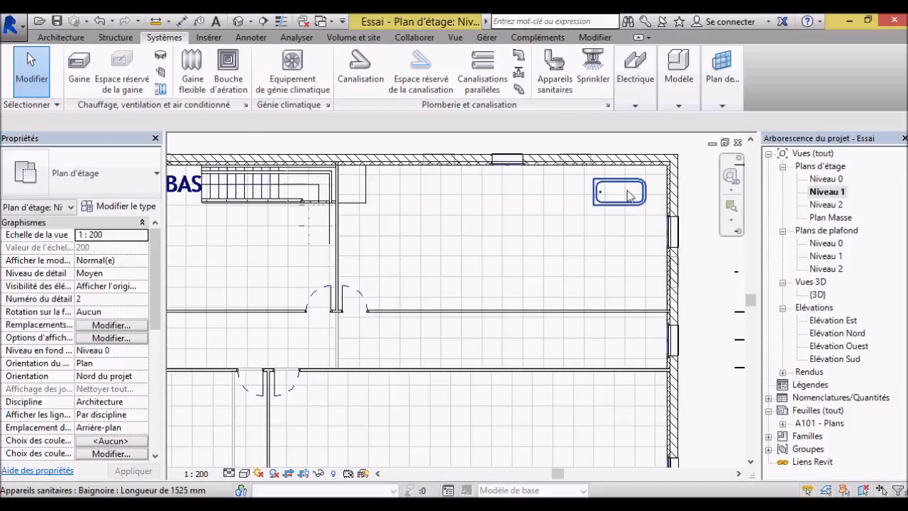
# Step: Shift the 1525 mm bathtub left along the upper exterior wall and rotate it 90° counterclockwise
pyautogui.click(628, 196)
pyautogui.moveTo(625, 195); pyautogui.dragTo(565, 194)
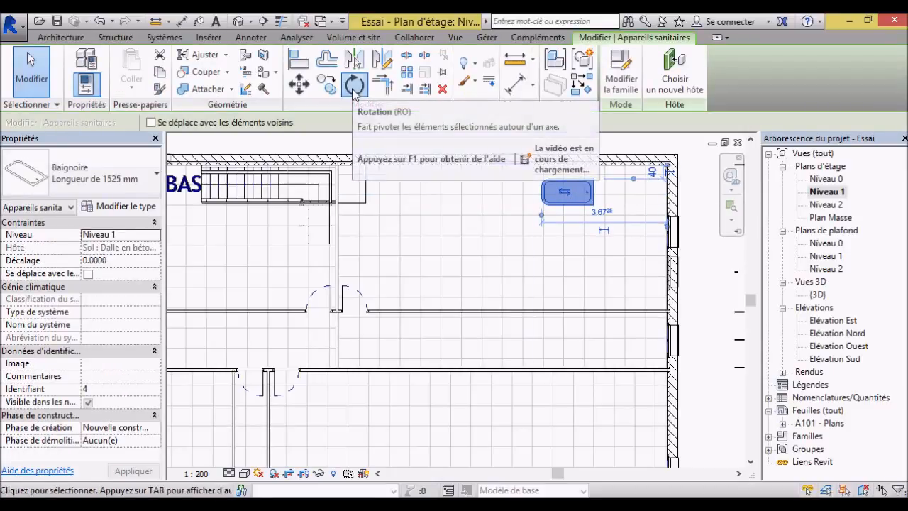
pyautogui.click(355, 85)
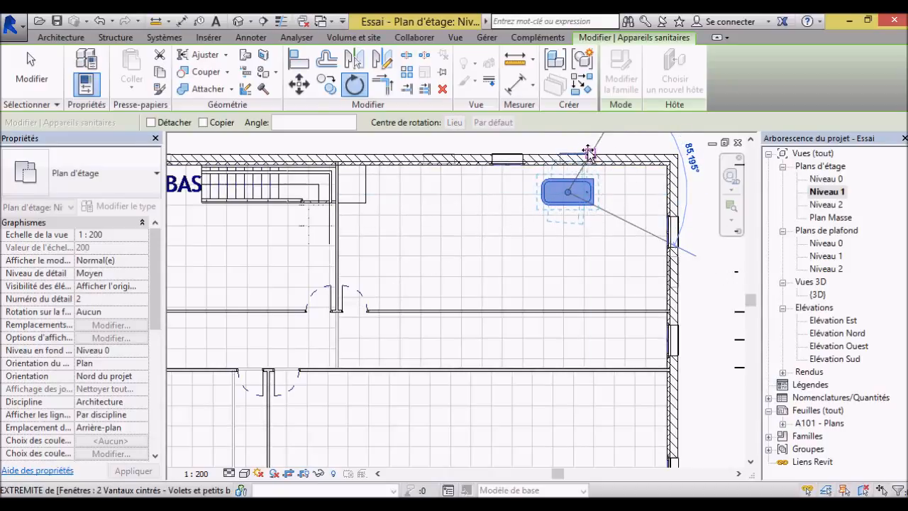
pyautogui.scroll(-4, 589, 152)
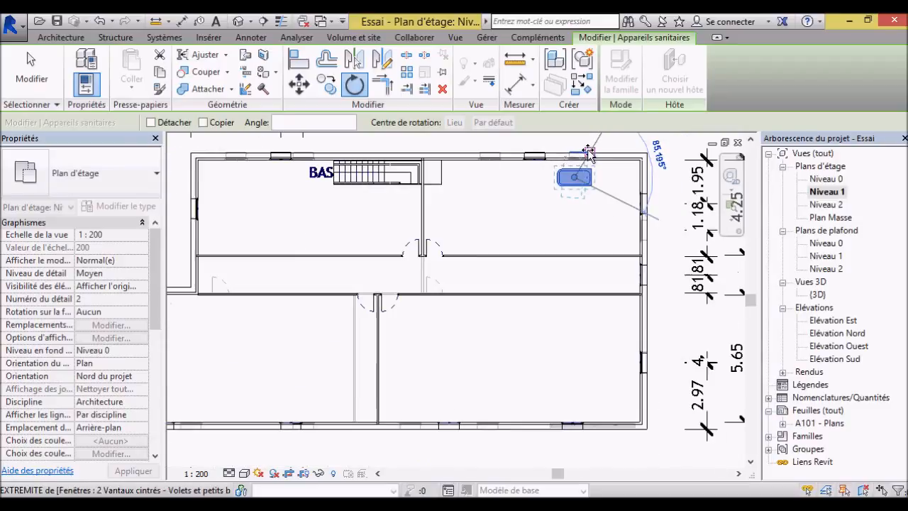
pyautogui.scroll(5, 591, 160)
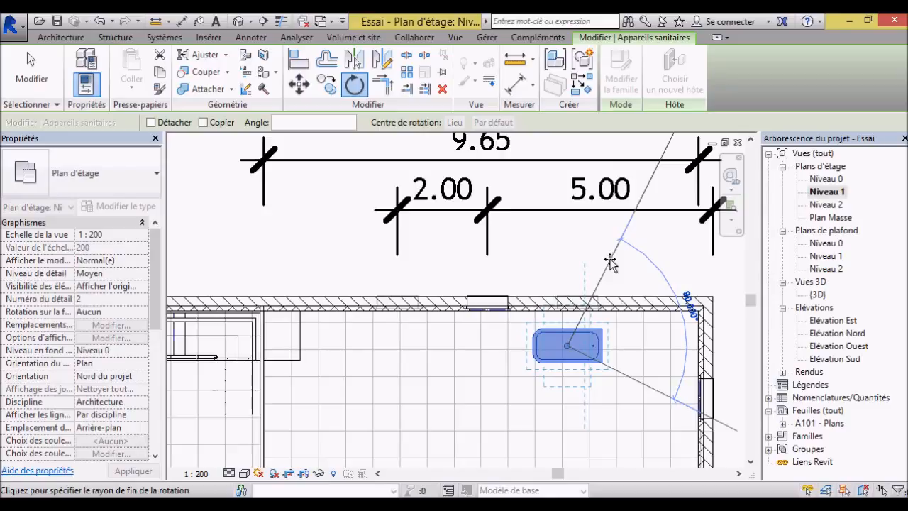
pyautogui.click(611, 262)
pyautogui.press('Escape')
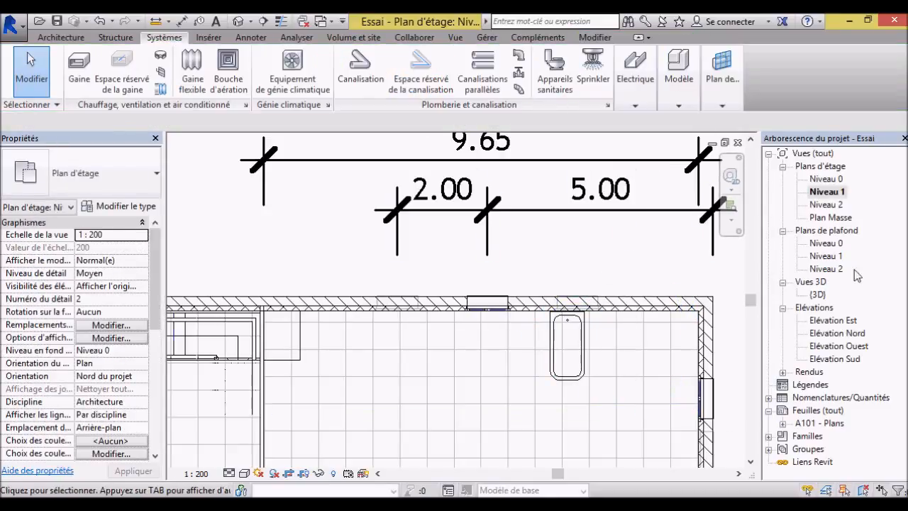
# Step: Show the building in the {3D} view and delete the 1525 mm bathtub from the upstairs room
pyautogui.doubleClick(819, 295)
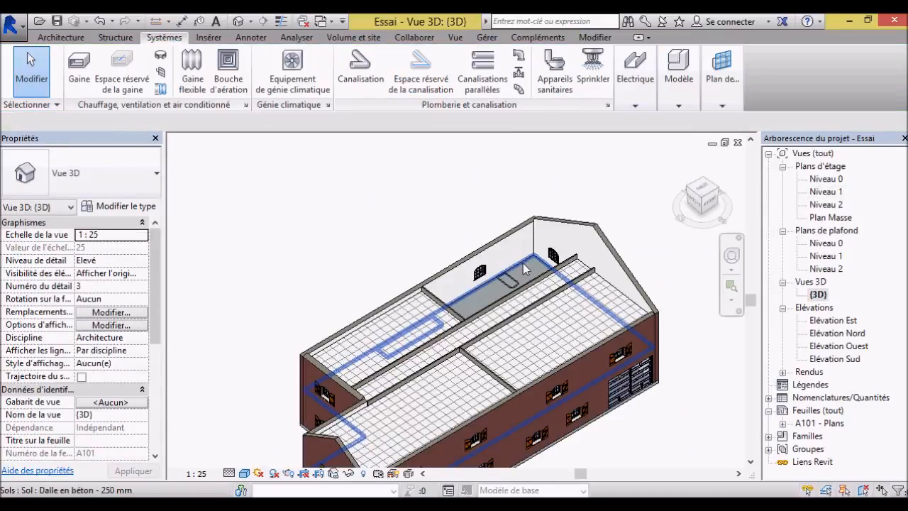
pyautogui.scroll(4, 448, 294)
pyautogui.scroll(-1, 518, 274)
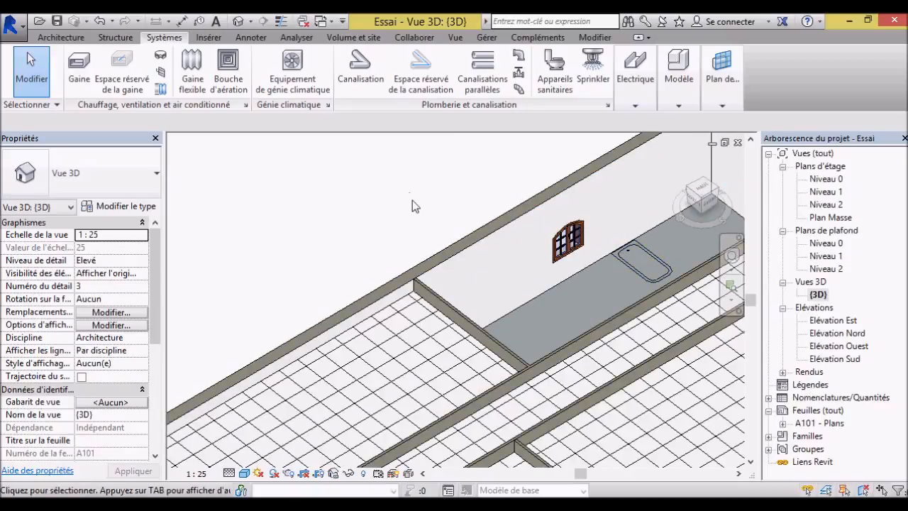
pyautogui.scroll(-1, 418, 201)
pyautogui.scroll(2, 614, 240)
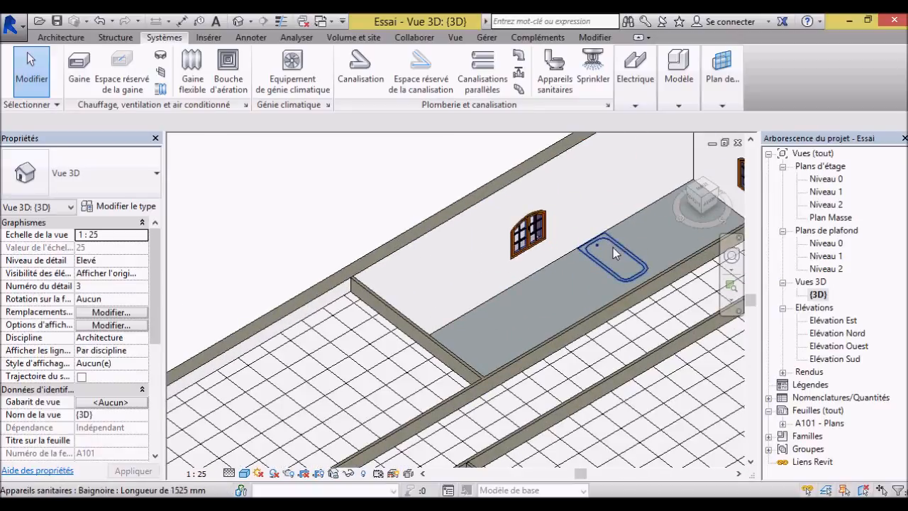
pyautogui.click(614, 247)
pyautogui.press('Delete')
pyautogui.scroll(-2, 442, 266)
# Step: Return to the Niveau 1 floor plan and load the Baignoire d'angle plumbing fixture family from the library's Appareils sanitaires, Baignoires folder
pyautogui.doubleClick(826, 192)
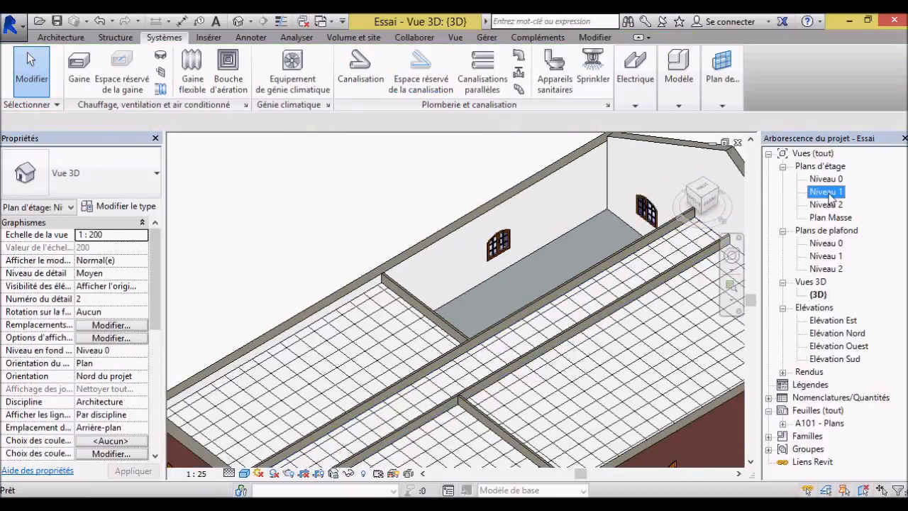
pyautogui.scroll(2, 523, 246)
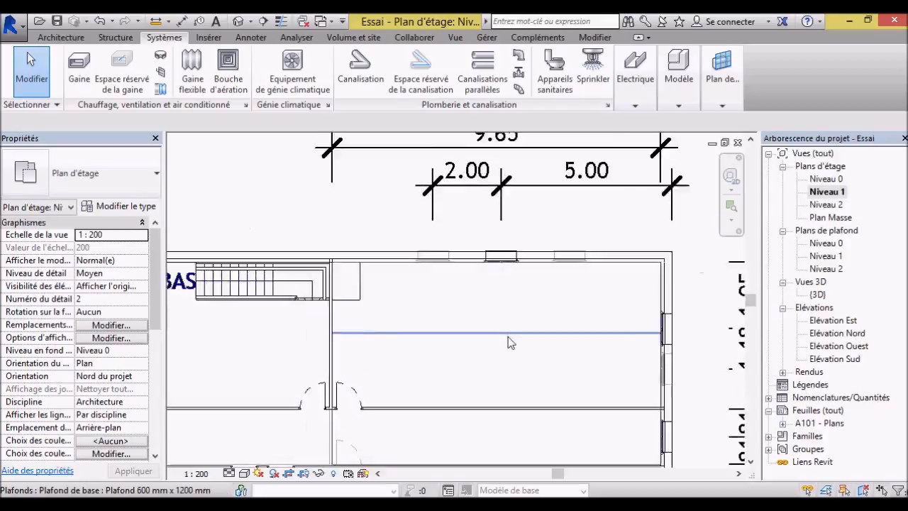
pyautogui.click(555, 67)
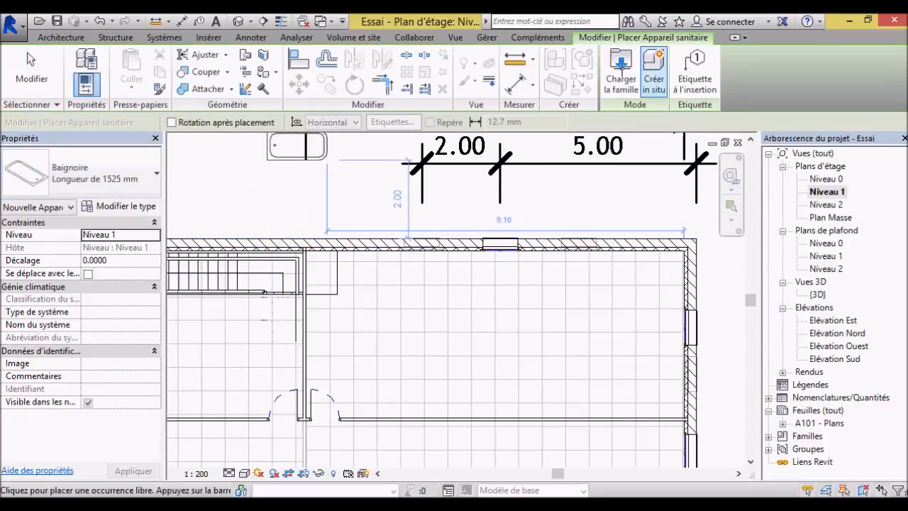
pyautogui.click(621, 68)
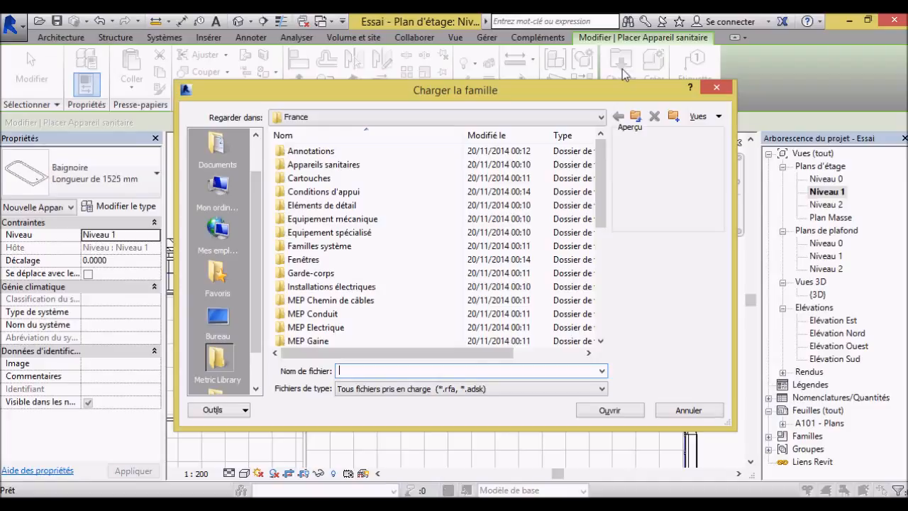
pyautogui.doubleClick(344, 164)
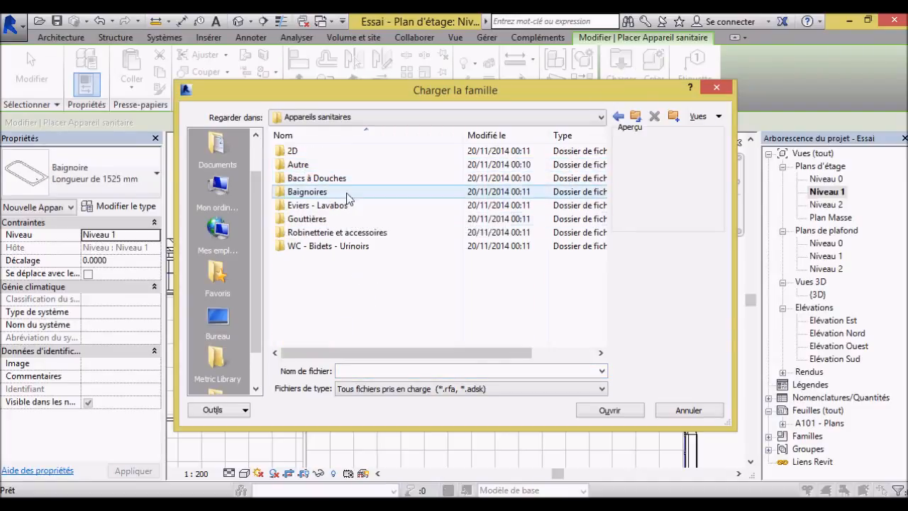
pyautogui.doubleClick(346, 190)
pyautogui.click(348, 192)
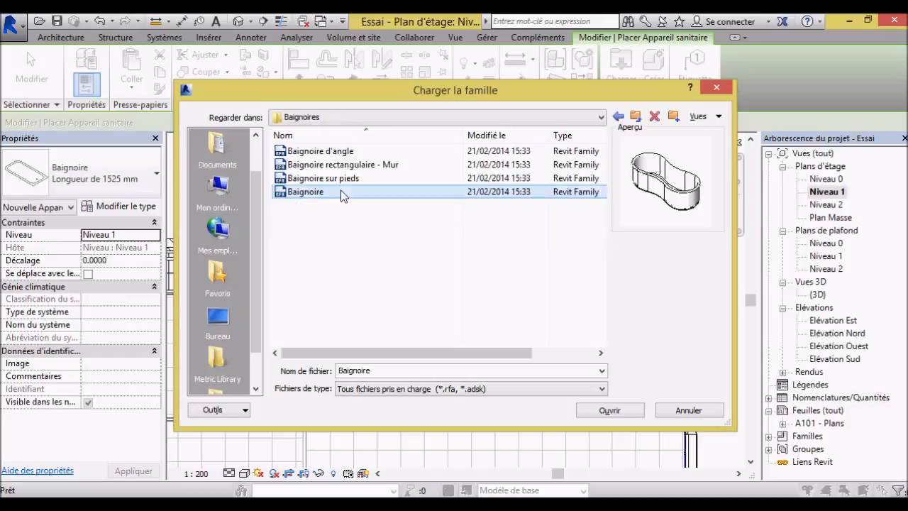
pyautogui.click(342, 178)
pyautogui.click(341, 165)
pyautogui.click(339, 152)
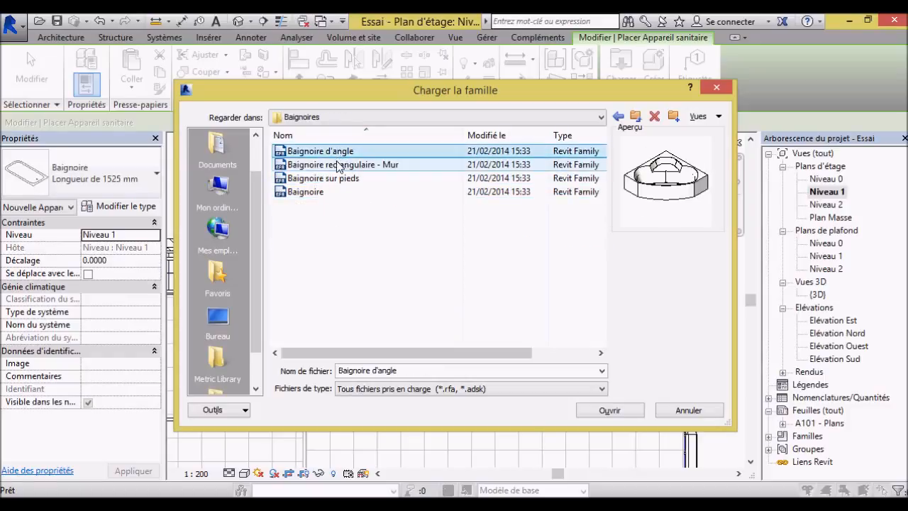
pyautogui.click(608, 411)
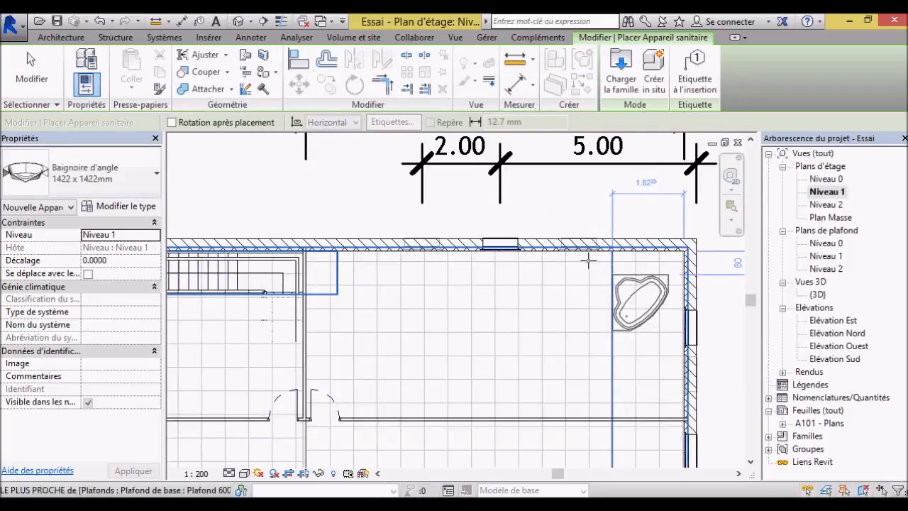
# Step: Place the 1422 x 1422mm corner bathtub, turned a quarter clockwise and flush with both exterior walls in the room's upper-right corner
pyautogui.click(613, 275)
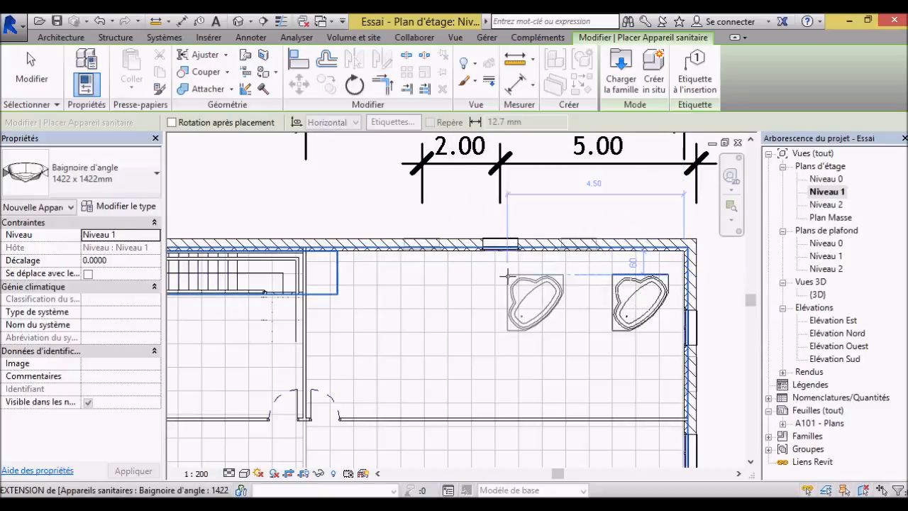
pyautogui.press('Escape')
pyautogui.click(640, 304)
pyautogui.click(354, 85)
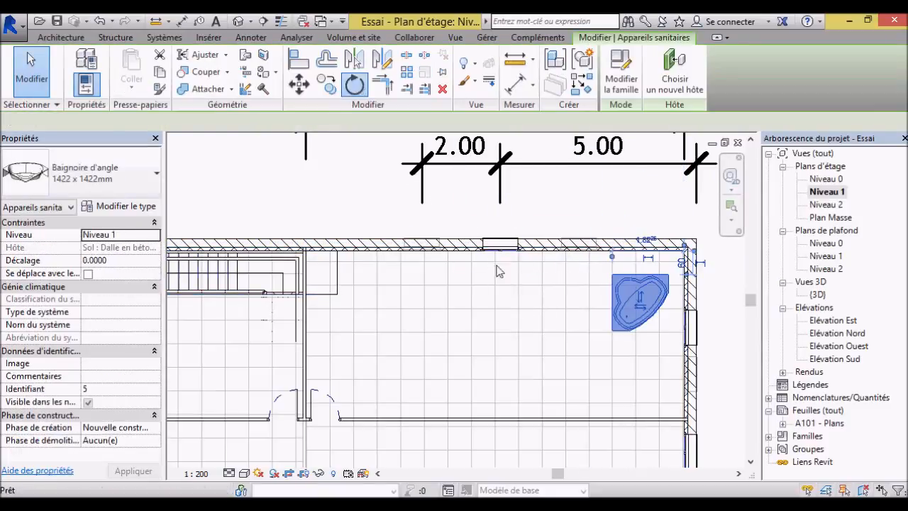
pyautogui.click(621, 274)
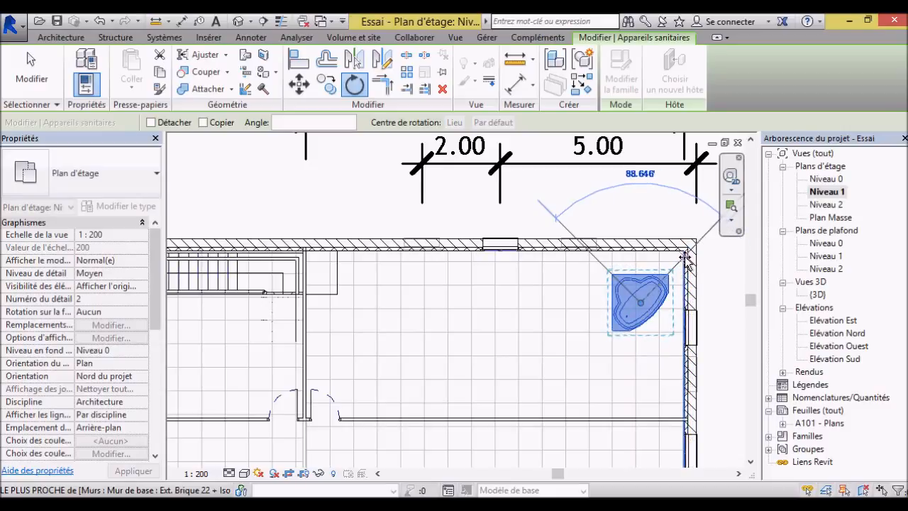
pyautogui.click(712, 234)
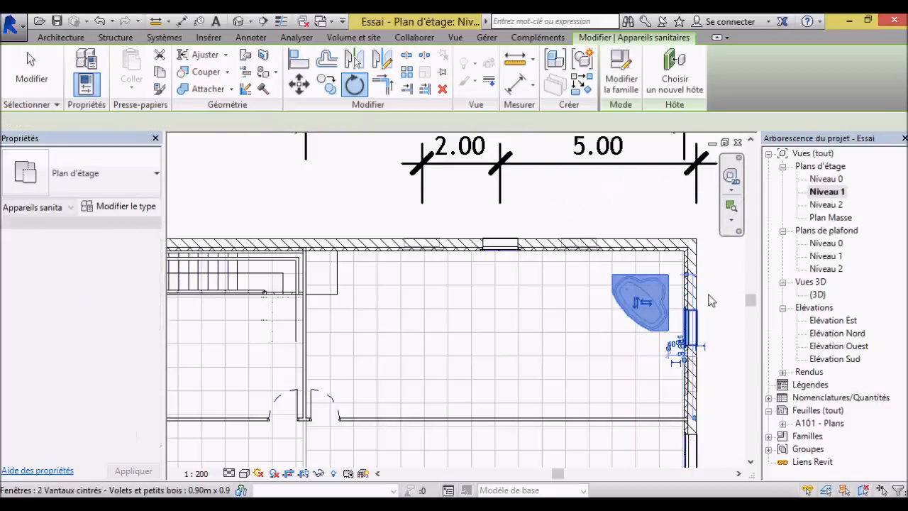
pyautogui.moveTo(669, 270); pyautogui.dragTo(685, 247)
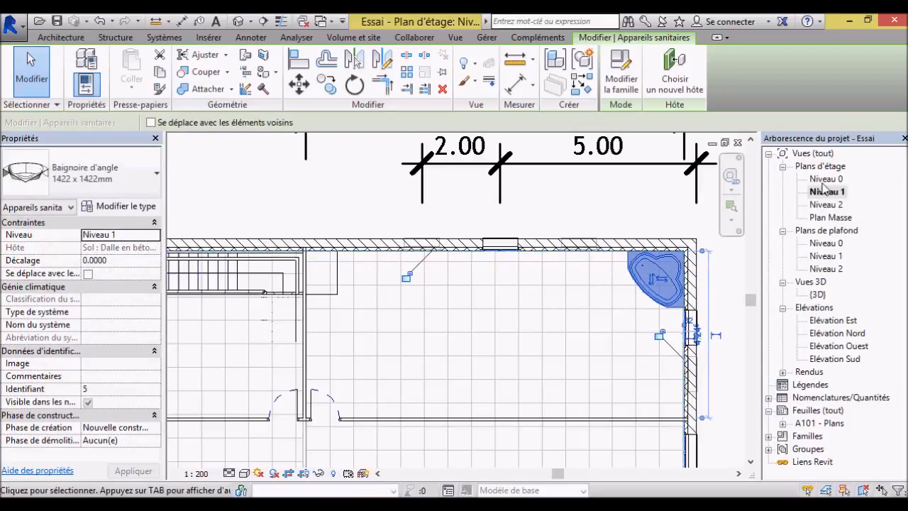
# Step: Examine the corner bathtub's placement in the {3D} view, up close and within the whole building
pyautogui.doubleClick(817, 295)
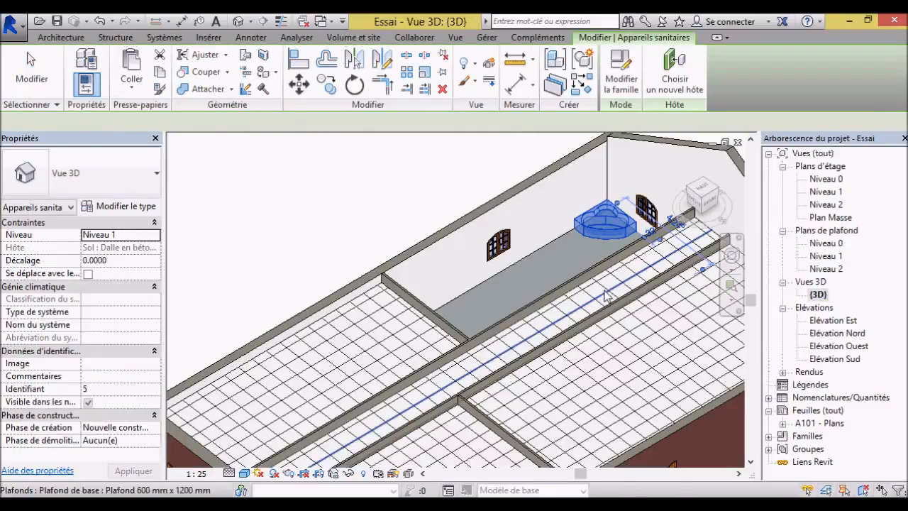
pyautogui.press('Escape')
pyautogui.scroll(6, 603, 234)
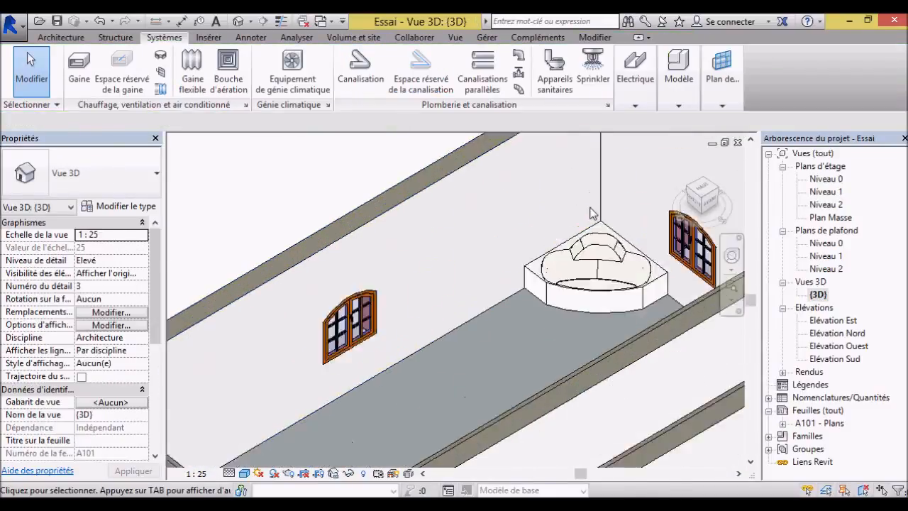
pyautogui.scroll(3, 605, 233)
pyautogui.scroll(-10, 588, 302)
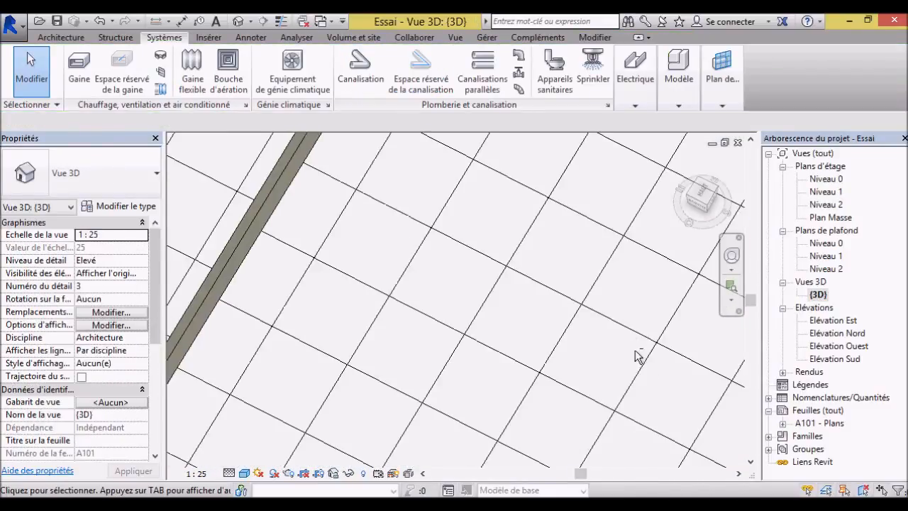
pyautogui.scroll(10, 580, 302)
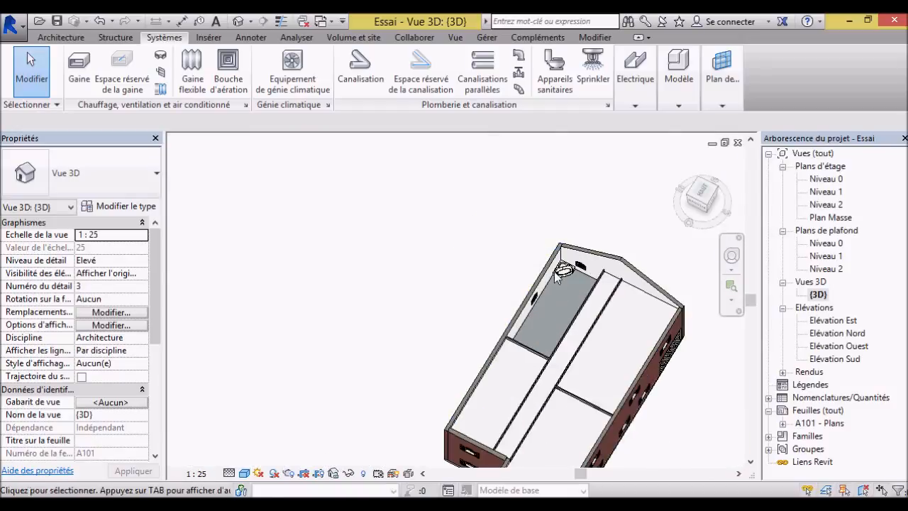
pyautogui.moveTo(629, 297)
pyautogui.keyDown('shift'); pyautogui.mouseDown(button='middle')
pyautogui.moveTo(625, 290)
pyautogui.moveTo(634, 310)
pyautogui.moveTo(620, 298)
pyautogui.mouseUp(button='middle'); pyautogui.keyUp('shift')
pyautogui.scroll(-12, 577, 293)
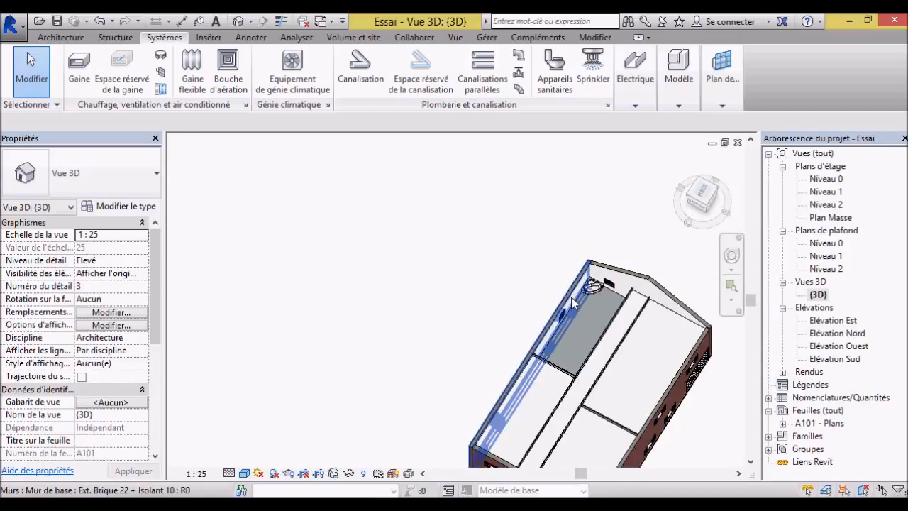
pyautogui.scroll(5, 641, 392)
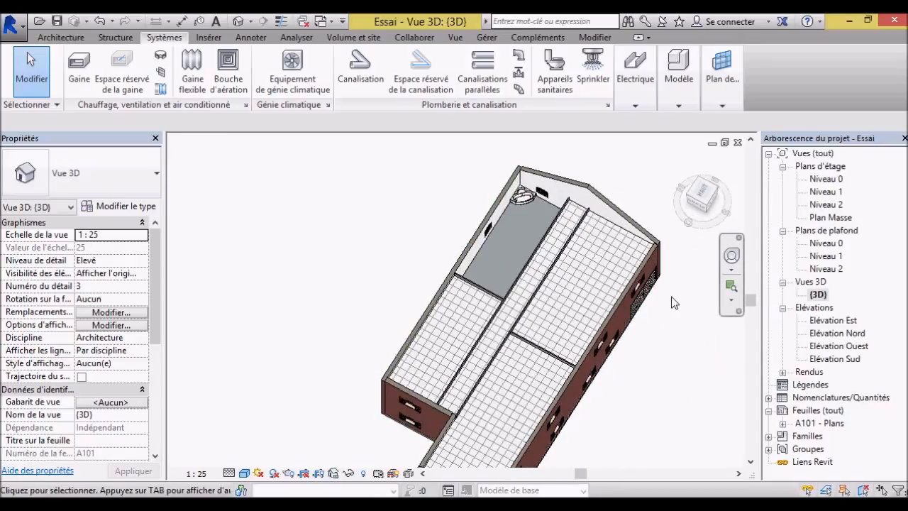
# Step: Open the Niveau 0 floor plan and load the Canapé 3 places - 01 component family from the library's Mobilier, Canapés folder
pyautogui.doubleClick(828, 181)
pyautogui.scroll(4, 555, 336)
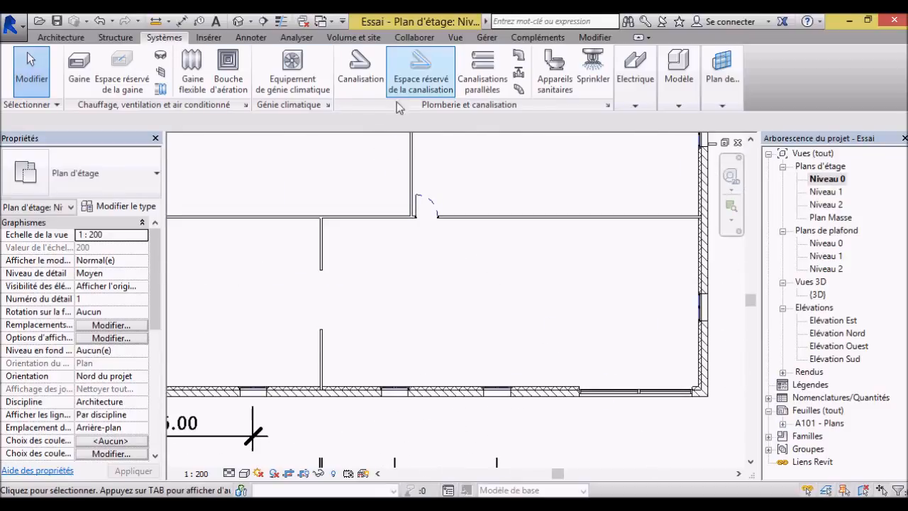
pyautogui.click(679, 106)
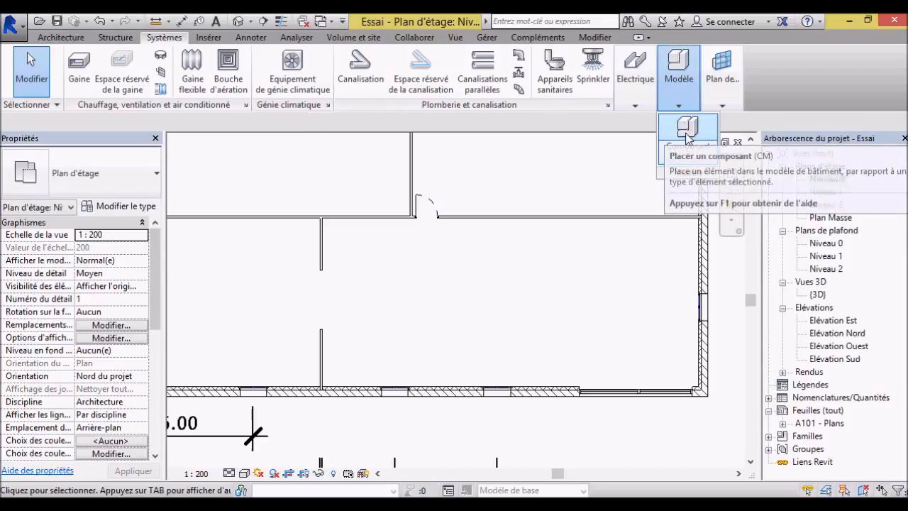
pyautogui.click(688, 134)
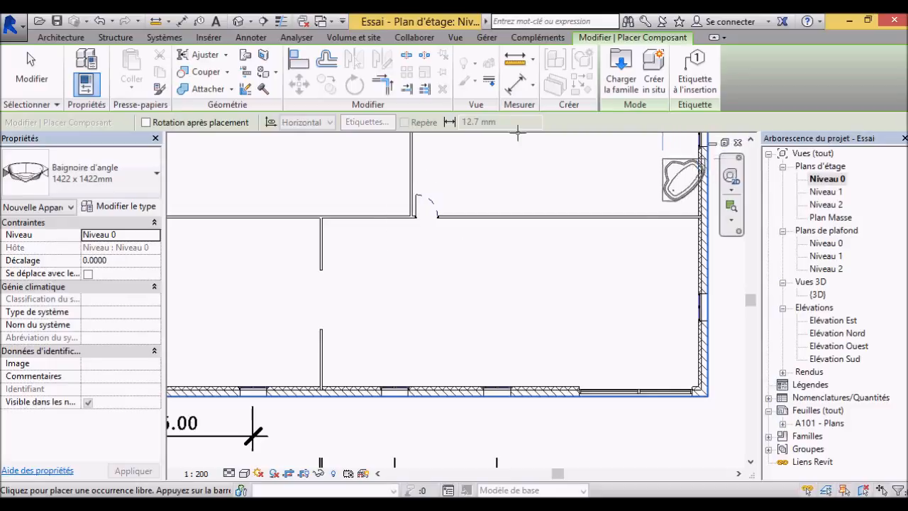
pyautogui.click(619, 82)
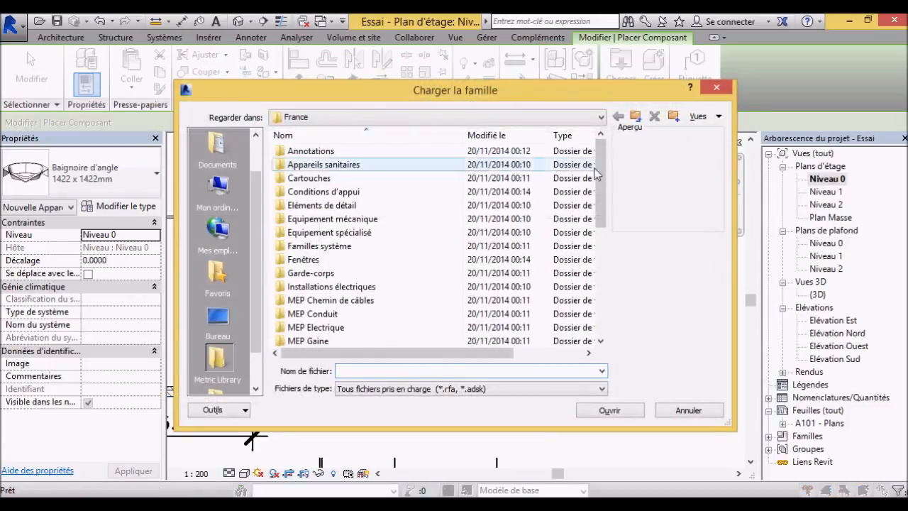
pyautogui.scroll(-5, 348, 181)
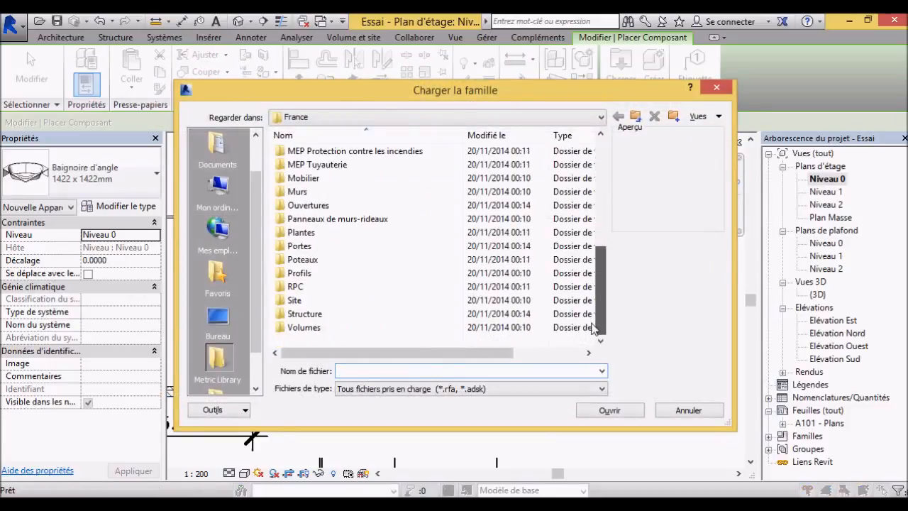
pyautogui.doubleClick(348, 178)
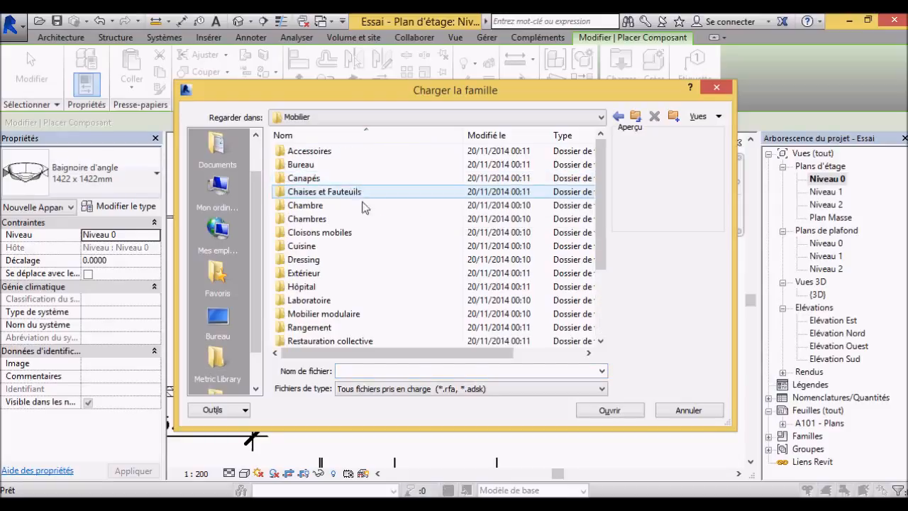
pyautogui.doubleClick(353, 179)
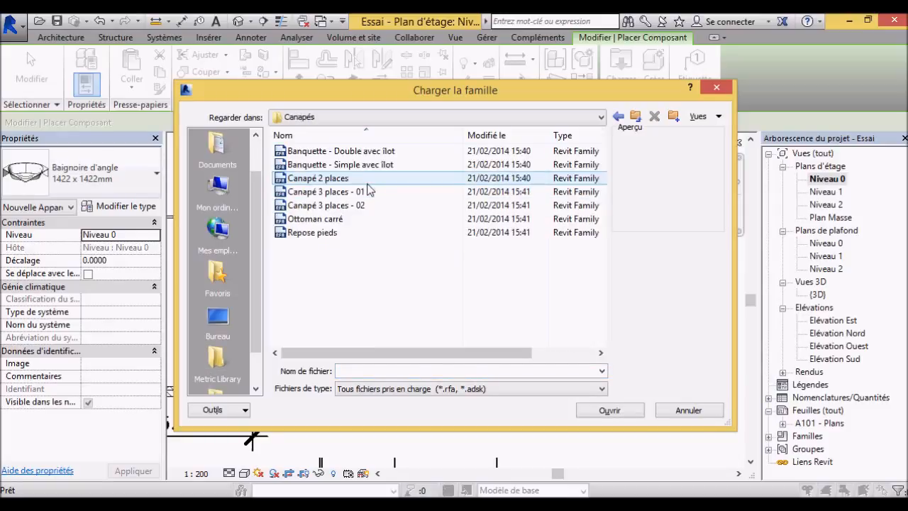
pyautogui.click(383, 153)
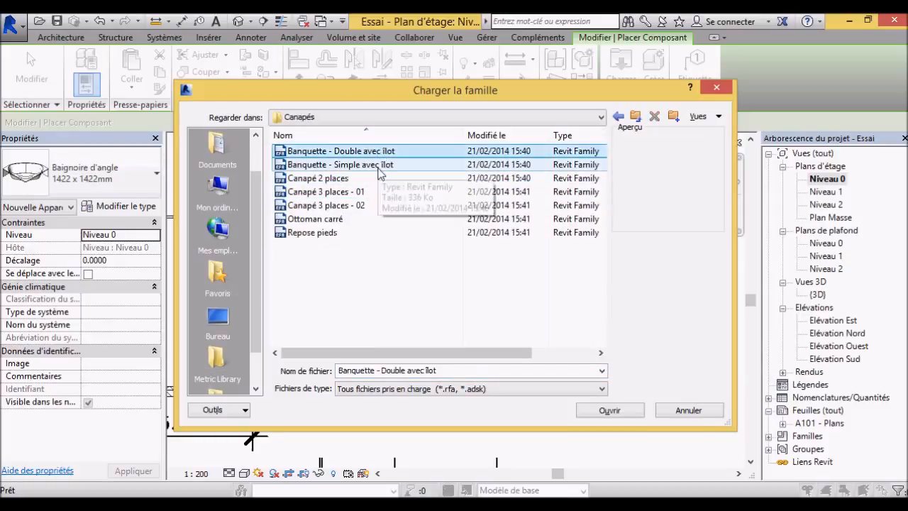
pyautogui.click(379, 165)
pyautogui.click(379, 179)
pyautogui.click(378, 192)
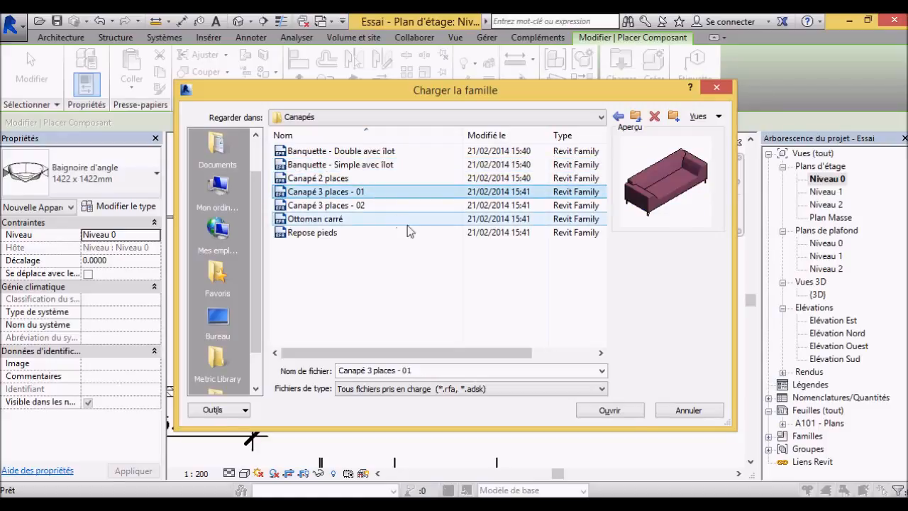
pyautogui.click(609, 411)
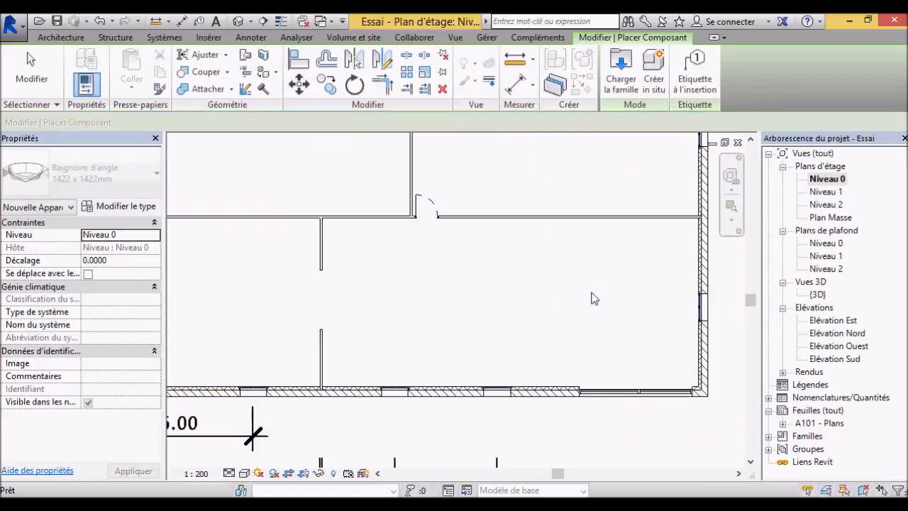
# Step: Place the three-seat sofa in the lower-right room, centred about 1.60 m from the right exterior wall and about 2.70 m below the partition
pyautogui.click(651, 299)
pyautogui.press('Escape')
pyautogui.press('Escape')
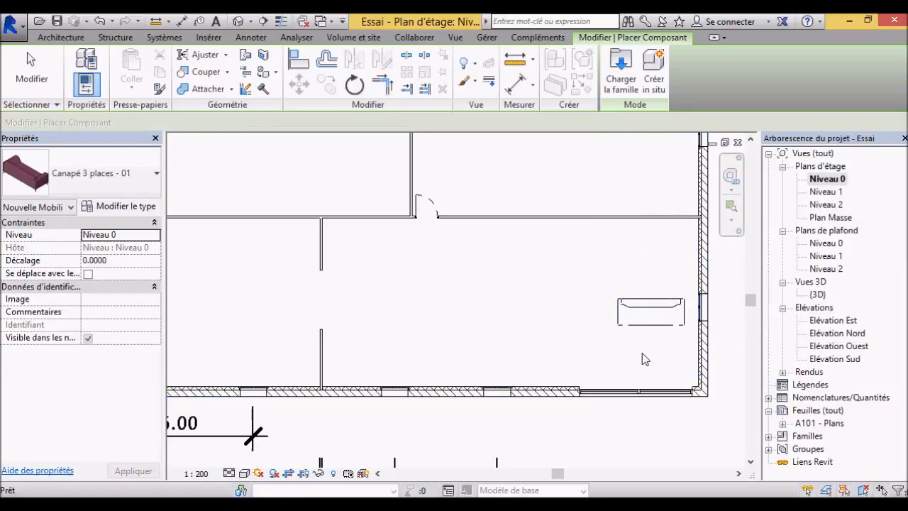
# Step: Copy the sofa horizontally to the left, with the copy's centre about 5.30 m from the right exterior wall
pyautogui.click(639, 321)
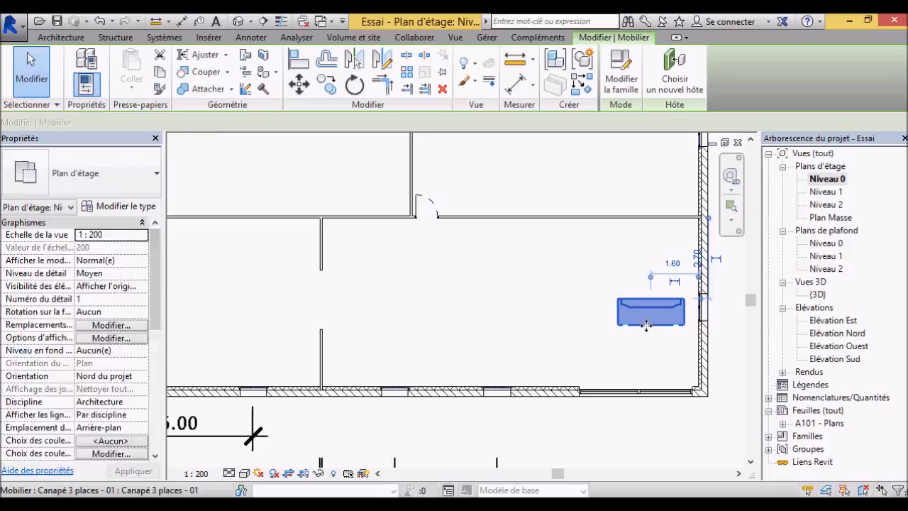
pyautogui.click(325, 89)
pyautogui.click(618, 299)
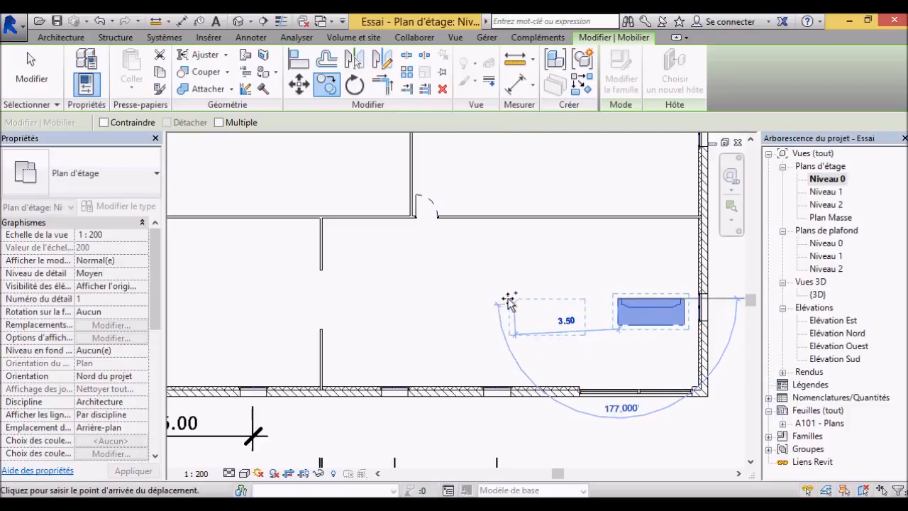
pyautogui.click(508, 300)
pyautogui.press('Escape')
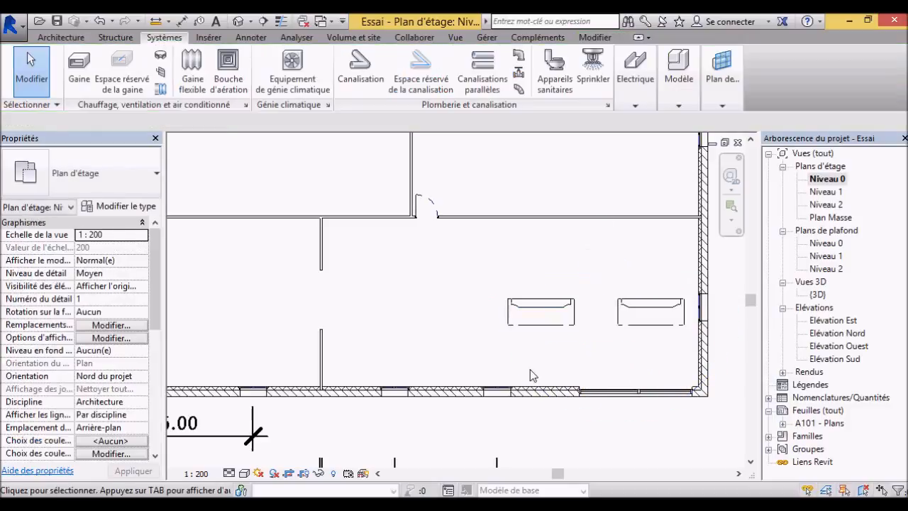
# Step: Rotate the copied sofa about 50° counter-clockwise and move it down and right, close to the first sofa
pyautogui.click(551, 314)
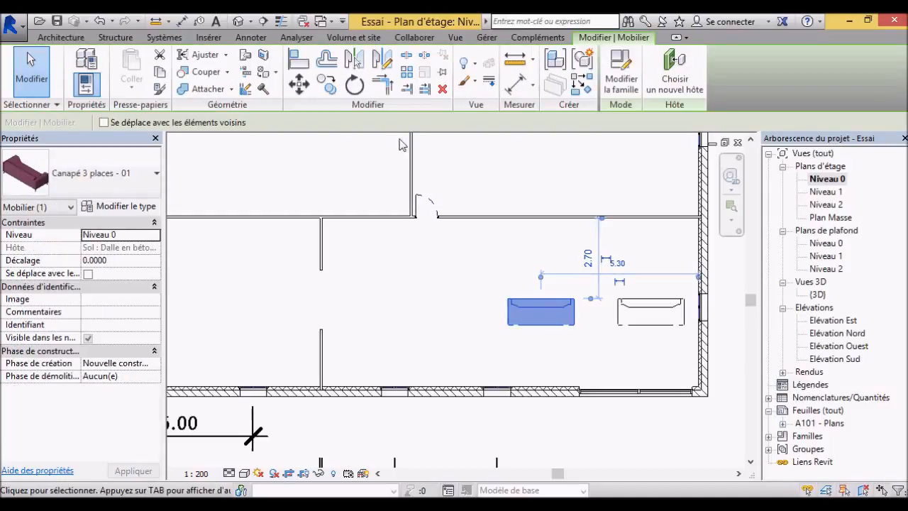
pyautogui.click(354, 85)
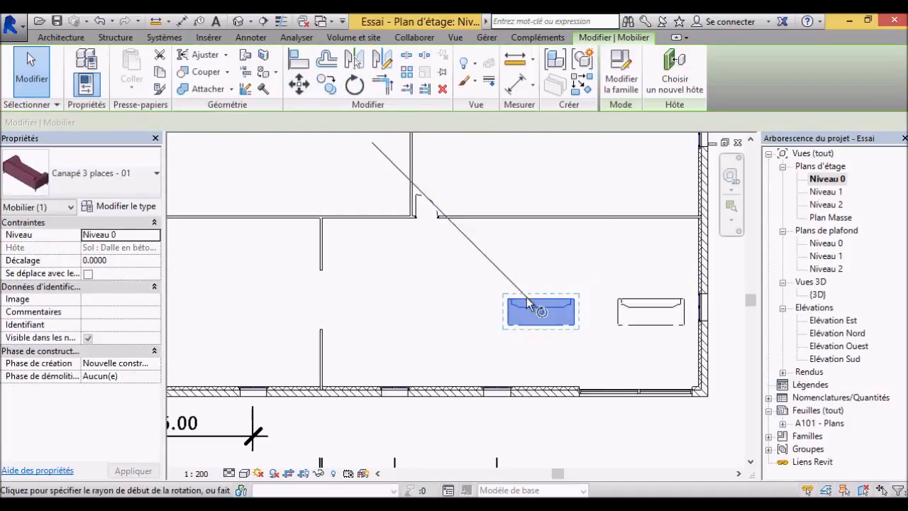
pyautogui.click(574, 324)
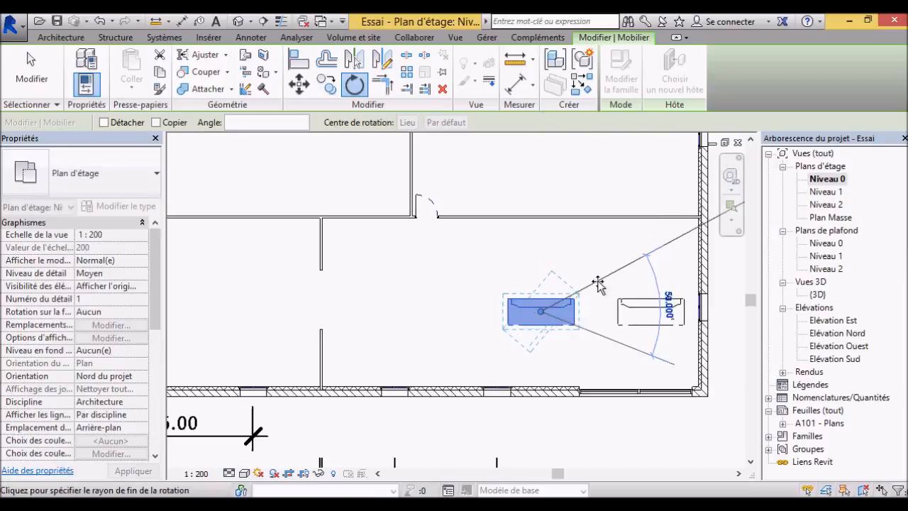
pyautogui.click(599, 283)
pyautogui.moveTo(545, 312); pyautogui.dragTo(578, 342)
pyautogui.click(624, 436)
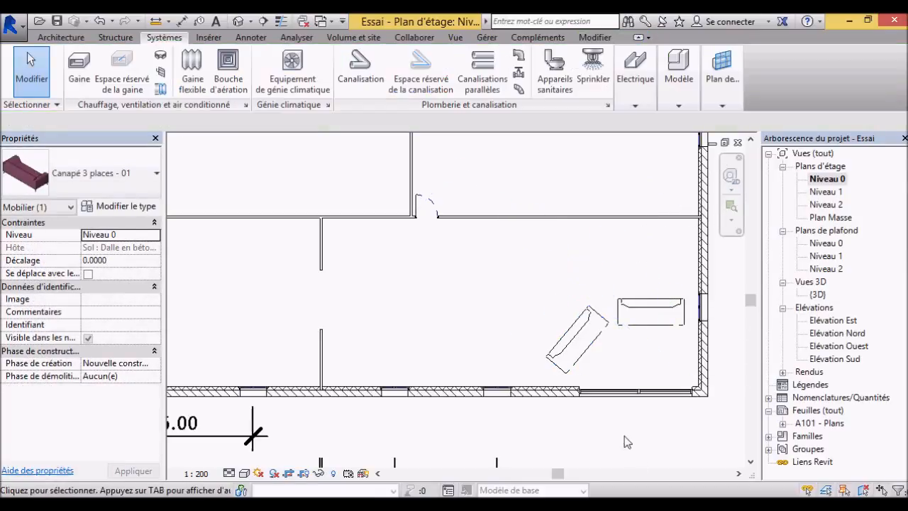
# Step: Examine the two sofas in the {3D} view through the curtain wall, and view the whole building from the front
pyautogui.doubleClick(817, 295)
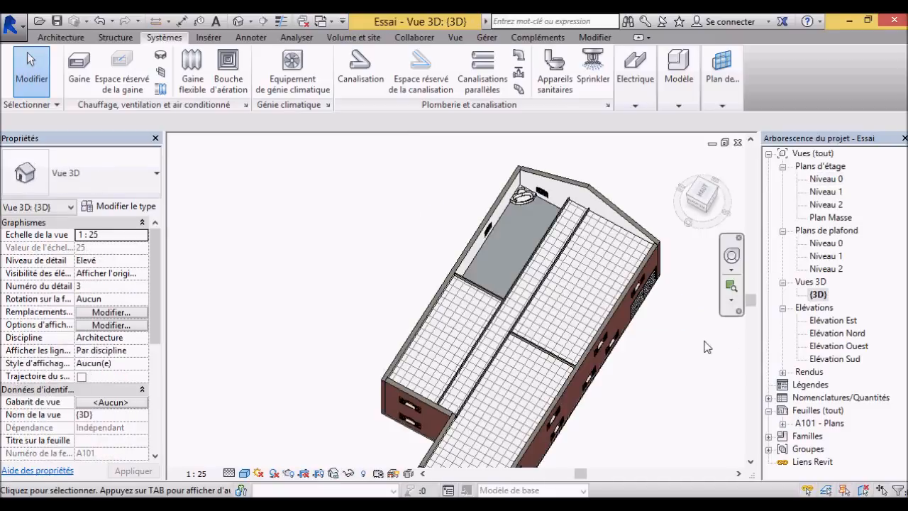
pyautogui.scroll(6, 681, 317)
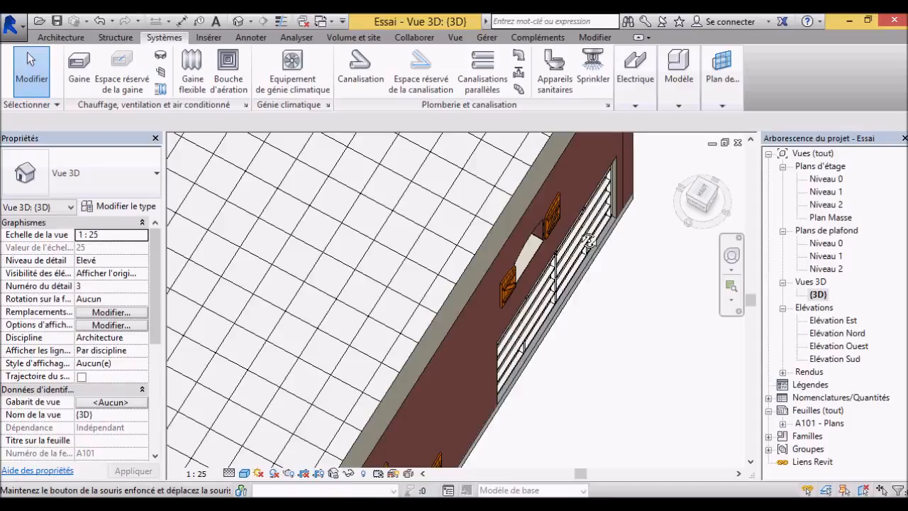
pyautogui.keyDown('shift'); pyautogui.moveTo(541, 214); pyautogui.dragTo(532, 212, button='middle'); pyautogui.keyUp('shift')
pyautogui.keyDown('shift'); pyautogui.moveTo(506, 302); pyautogui.dragTo(613, 403, button='middle'); pyautogui.keyUp('shift')
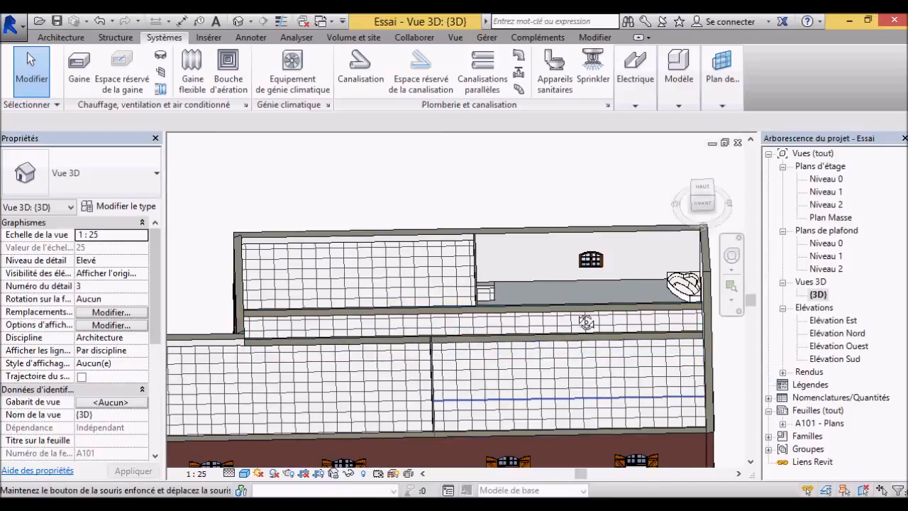
pyautogui.keyDown('shift'); pyautogui.moveTo(586, 323); pyautogui.dragTo(593, 362, button='middle'); pyautogui.keyUp('shift')
pyautogui.scroll(-5, 579, 454)
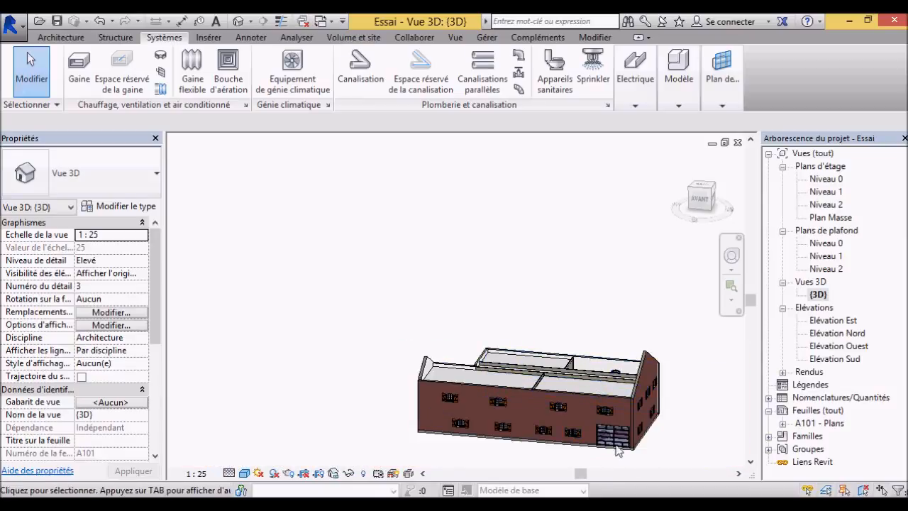
pyautogui.scroll(10, 619, 451)
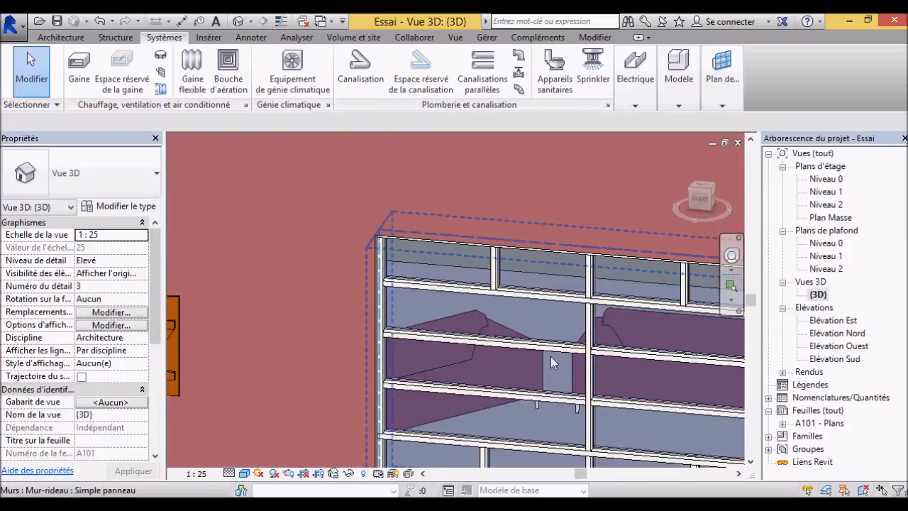
pyautogui.scroll(-8, 497, 333)
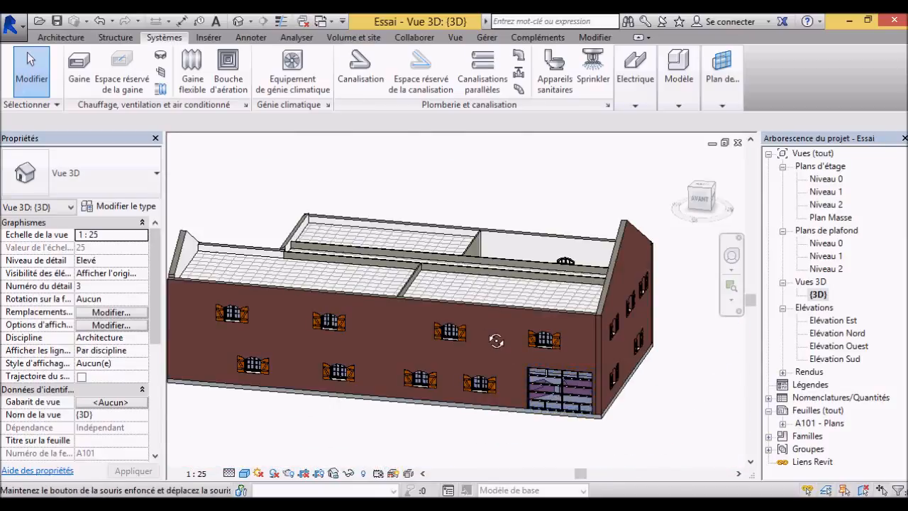
pyautogui.keyDown('shift'); pyautogui.moveTo(555, 387); pyautogui.dragTo(556, 379, button='middle'); pyautogui.keyUp('shift')
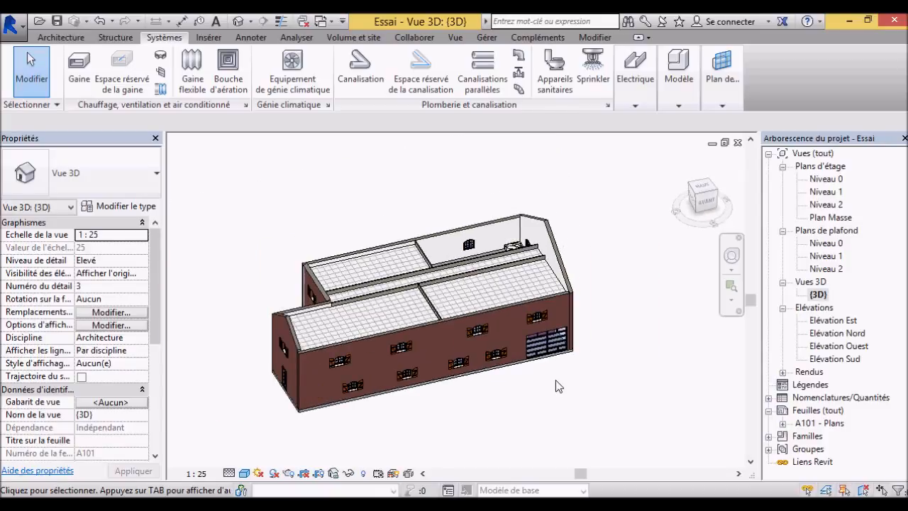
# Step: Try to load the Bibliothèque - Type adolescent family from the Mobilier library's Lit folder as a plumbing fixture
pyautogui.click(678, 105)
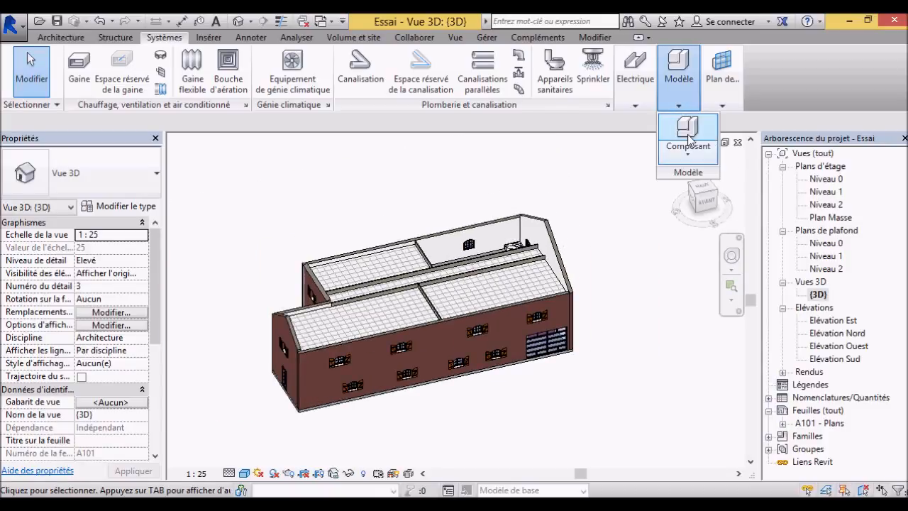
pyautogui.click(581, 189)
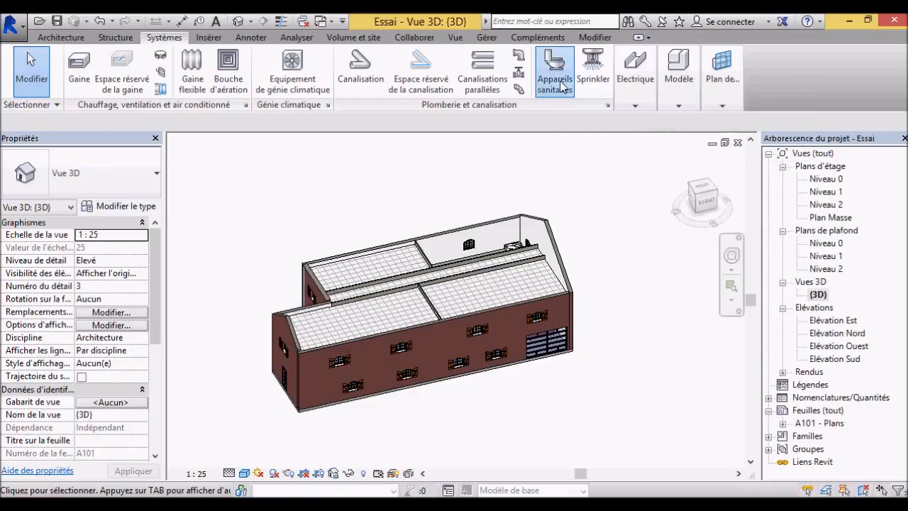
pyautogui.click(555, 74)
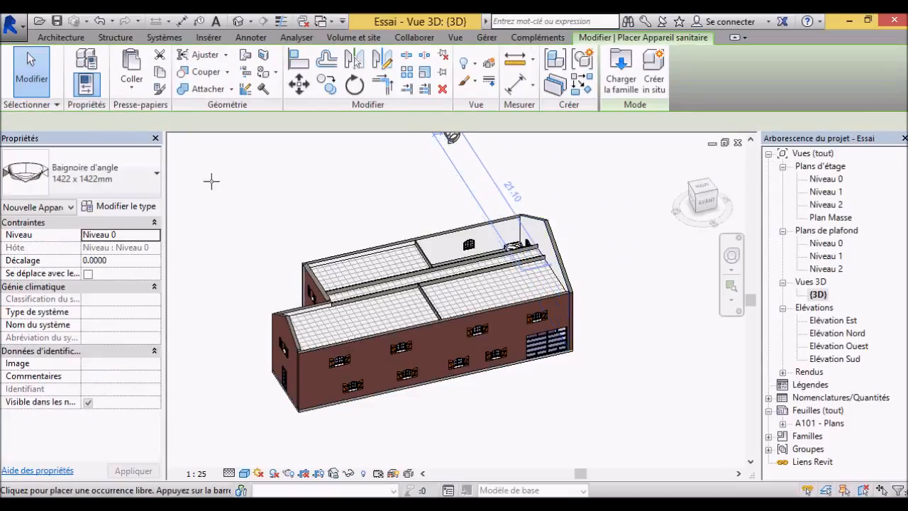
pyautogui.click(617, 68)
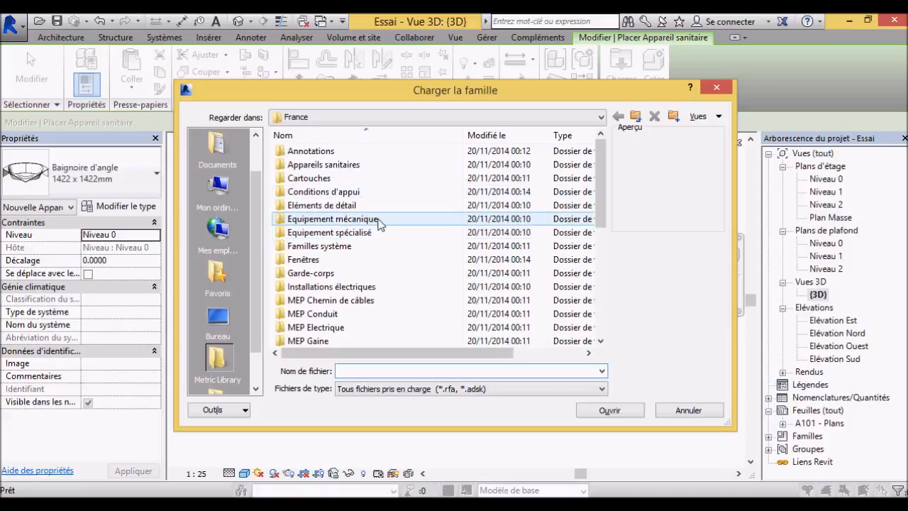
pyautogui.click(356, 285)
pyautogui.scroll(-6, 333, 234)
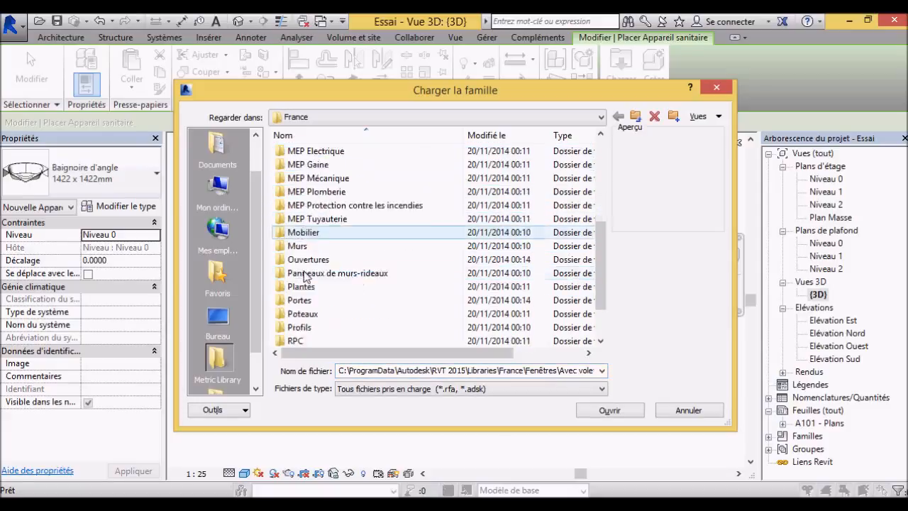
pyautogui.doubleClick(317, 178)
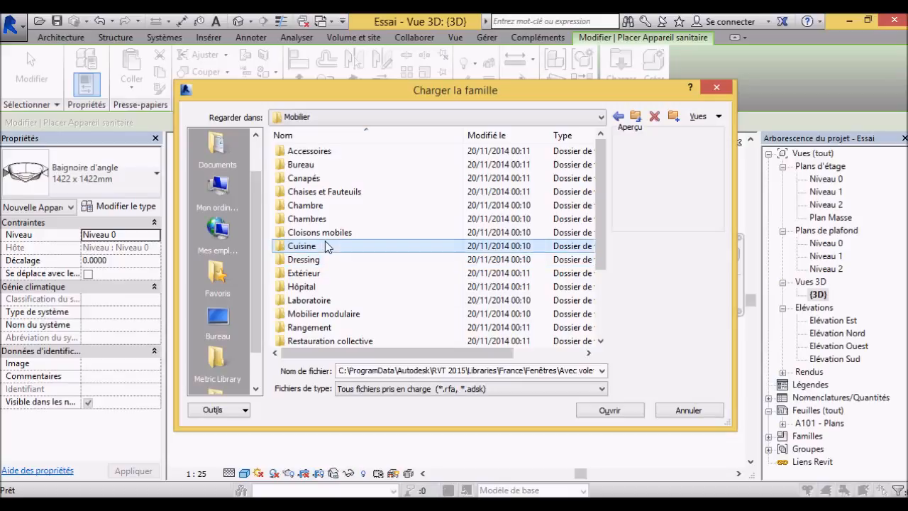
pyautogui.doubleClick(315, 205)
pyautogui.doubleClick(292, 192)
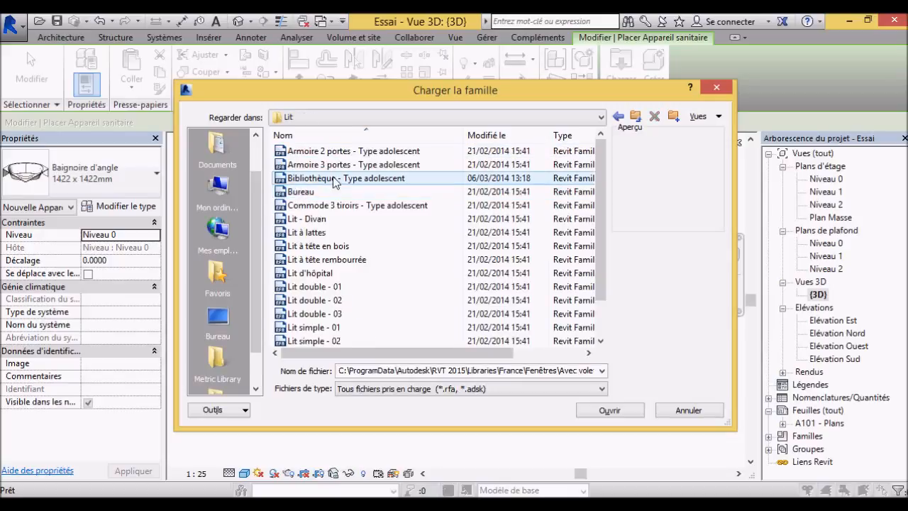
pyautogui.click(312, 178)
pyautogui.click(634, 415)
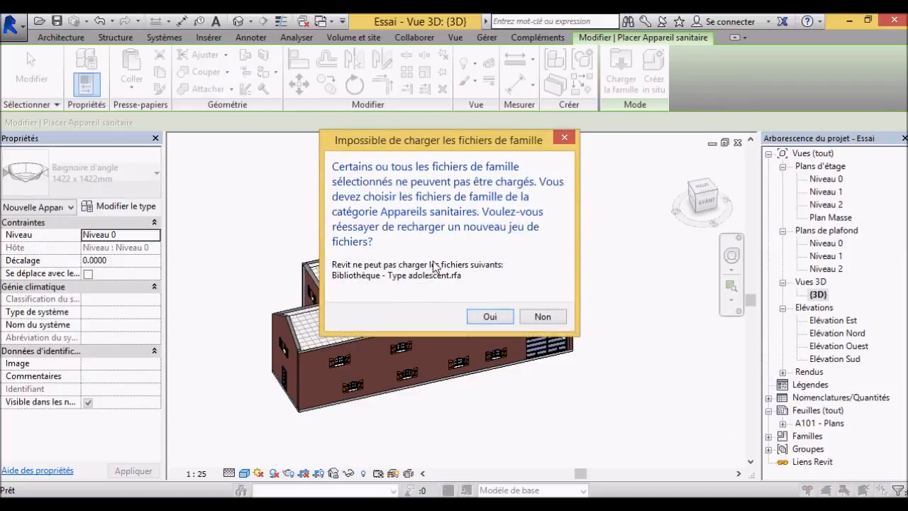
pyautogui.click(543, 317)
pyautogui.press('Escape')
pyautogui.press('Escape')
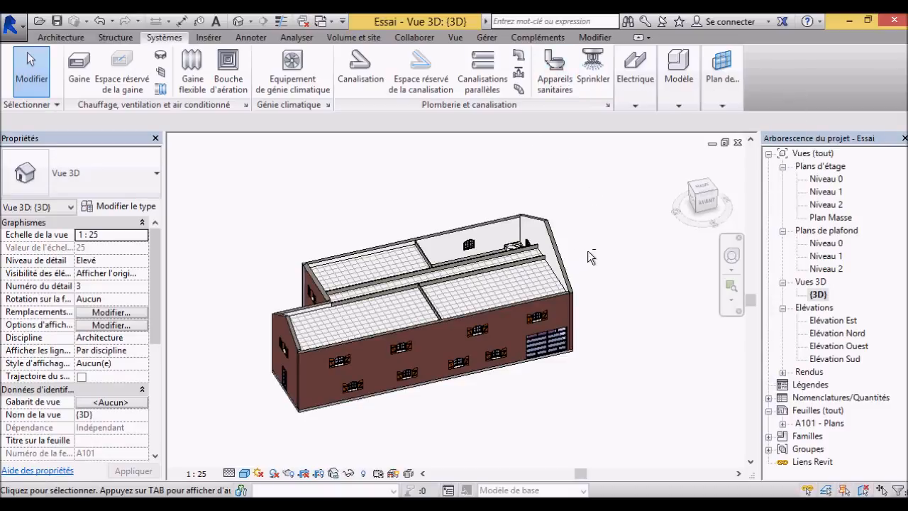
pyautogui.keyDown('shift'); pyautogui.moveTo(586, 252); pyautogui.dragTo(605, 248, button='middle'); pyautogui.keyUp('shift')
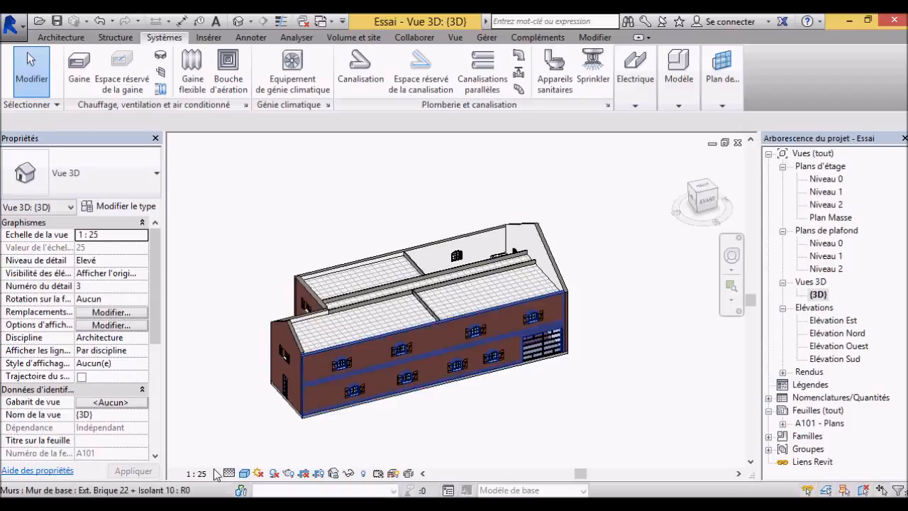